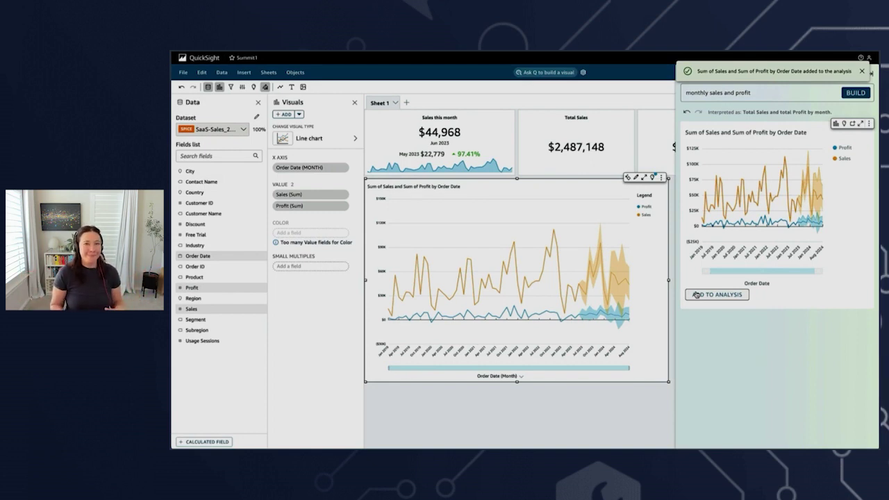
Ask Q 'sales by product by city' and add the resulting map to the sheet
triple_click(722, 92)
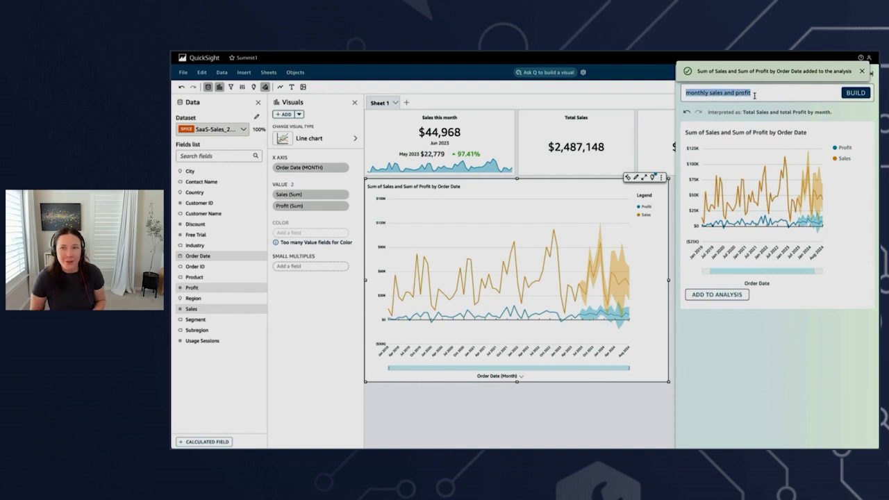
text(sales by product by city)
key(Return)
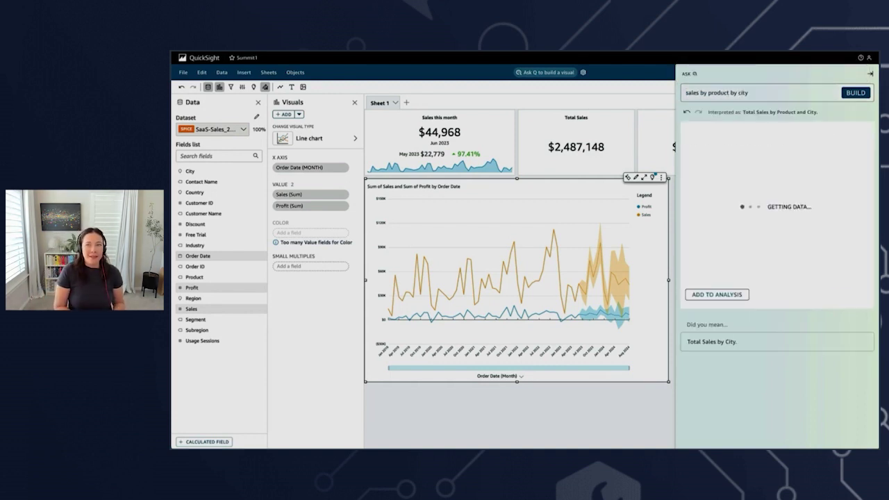
click(722, 295)
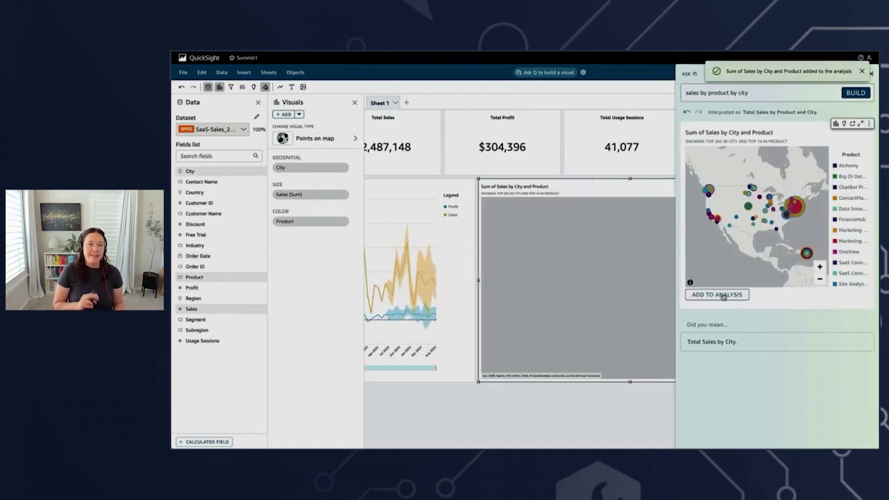
Ask 'regional sales by segment', show it as a Sankey diagram, and add it to the sheet
drag(748, 92, 684, 92)
text(regional sales by segment)
key(Return)
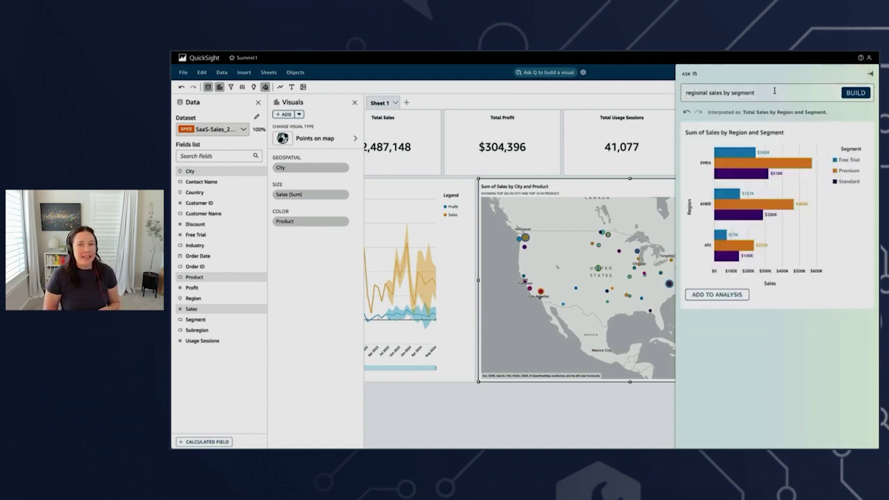
click(836, 123)
click(763, 224)
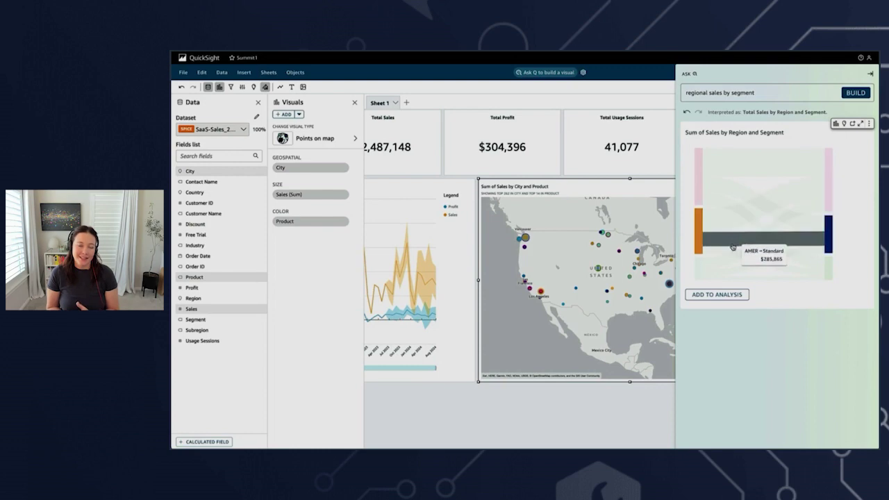
click(715, 294)
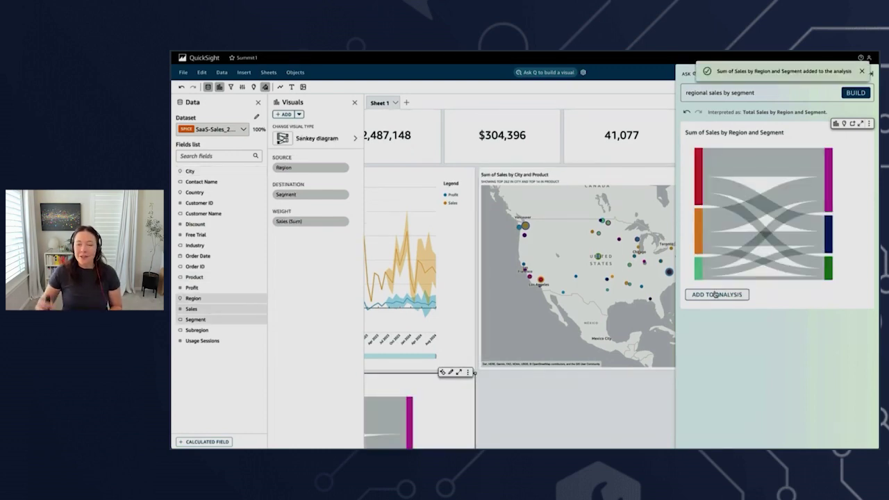
click(870, 74)
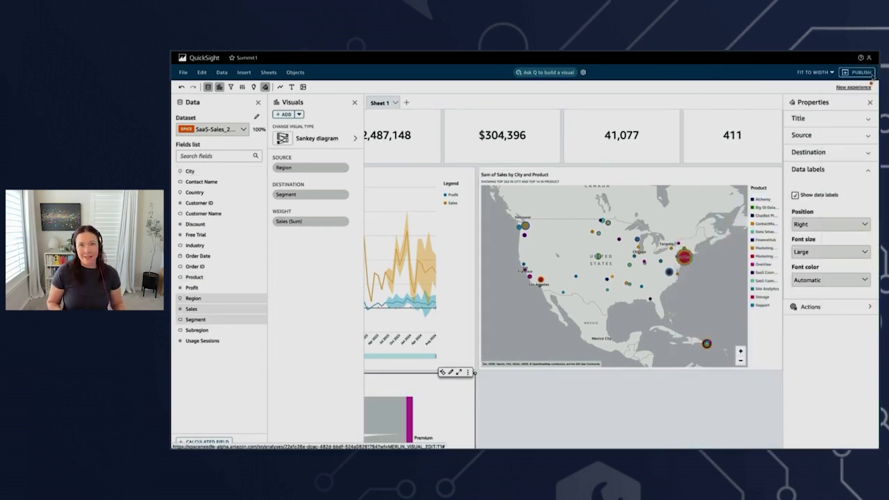
click(869, 102)
click(661, 408)
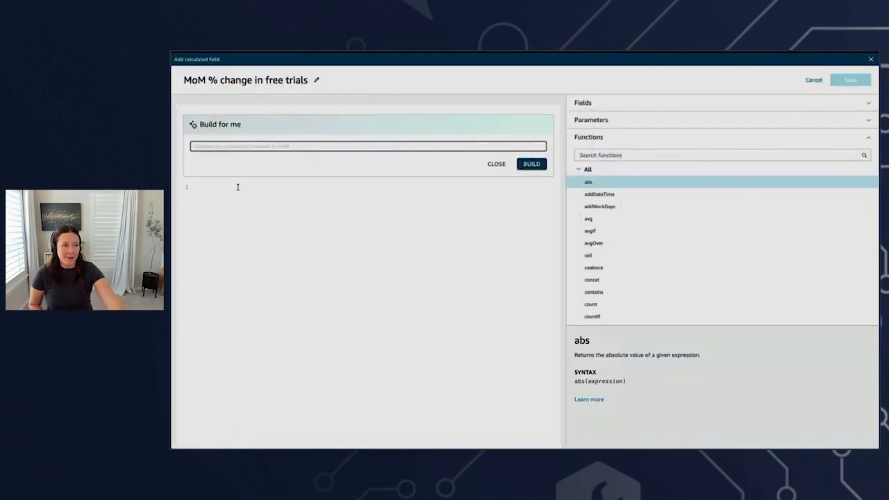
Build the field from 'month over month free trial % change by date', insert the expression, and save
text(month over month free tri)
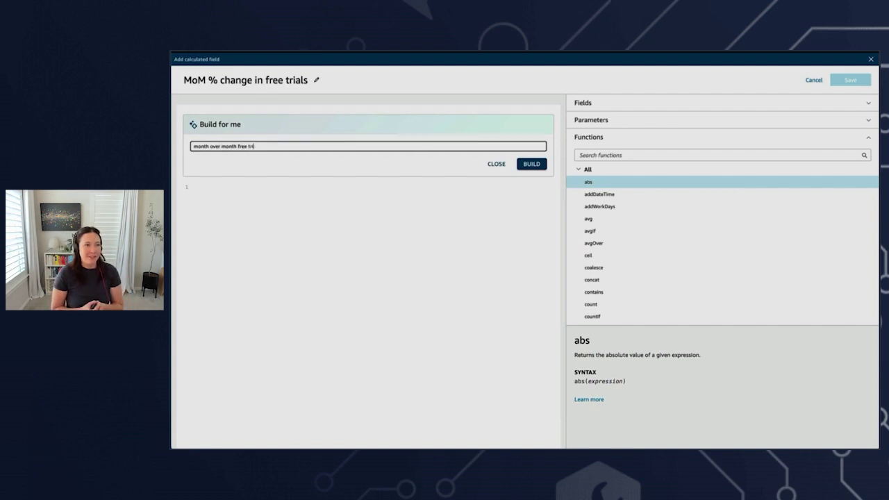
text(al % change by date)
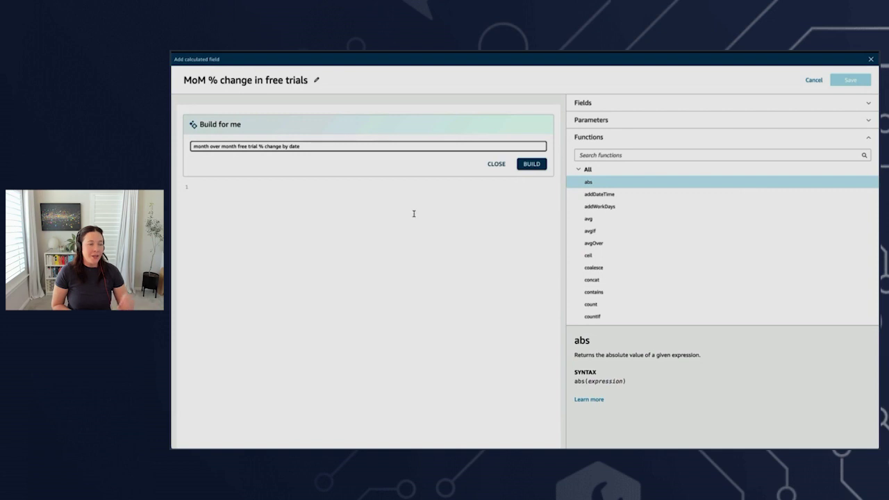
click(529, 165)
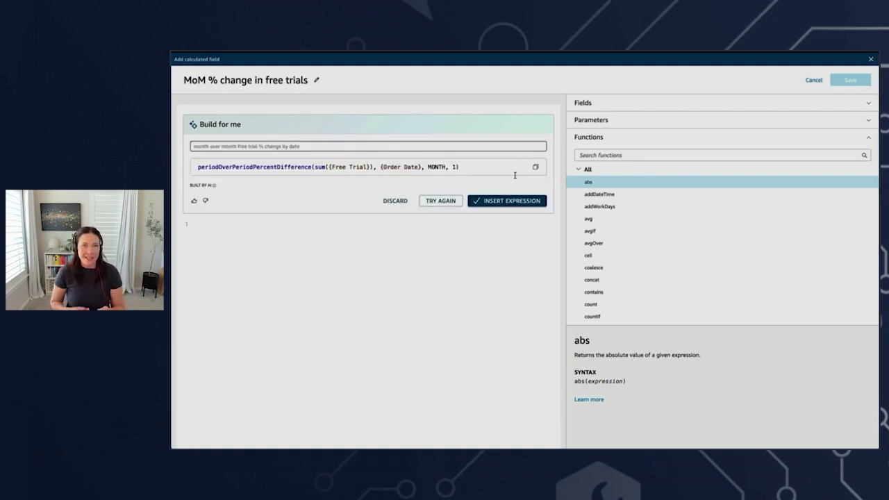
click(506, 200)
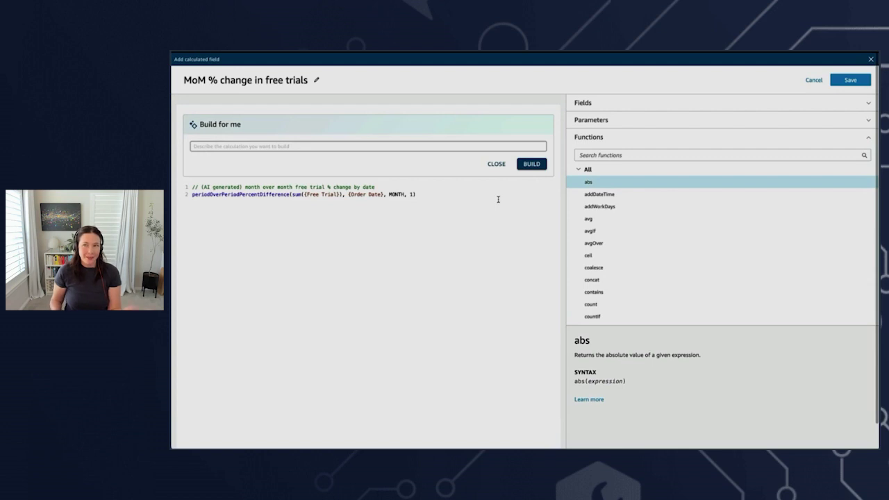
click(851, 81)
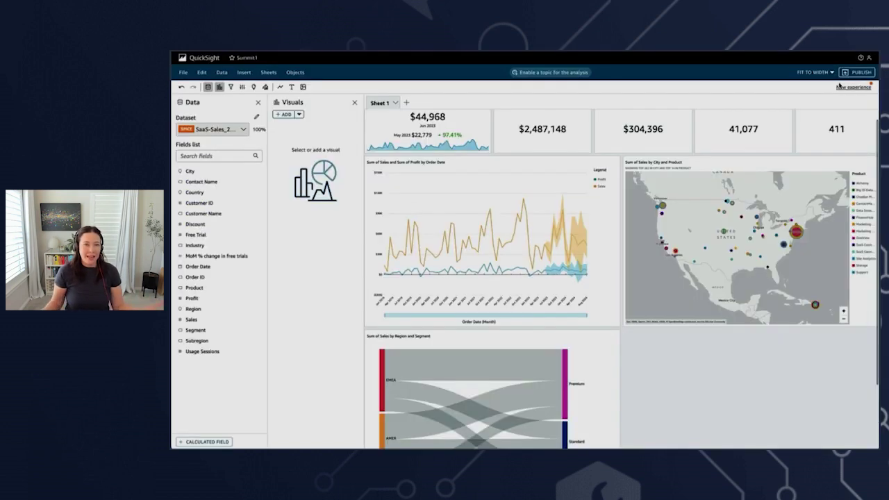
Start a new visual plotting MoM % change in free trials against Order Date
scroll(811, 126, down, 2)
click(198, 266)
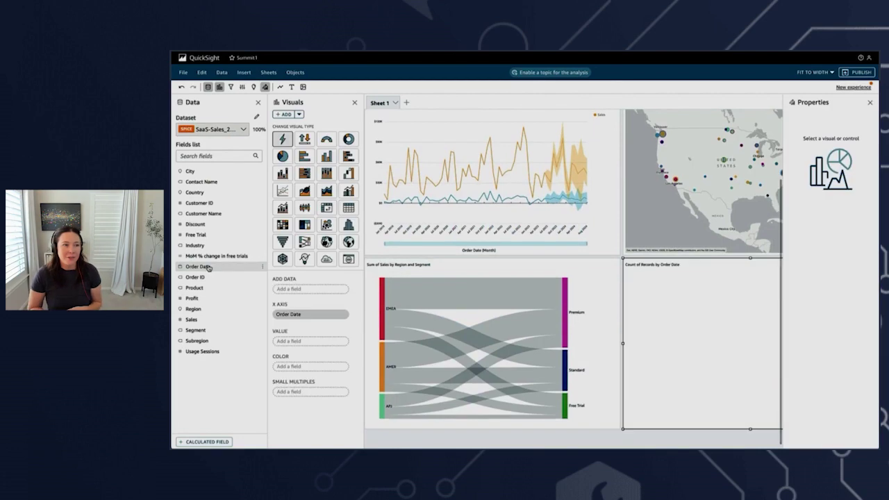
click(869, 103)
click(215, 256)
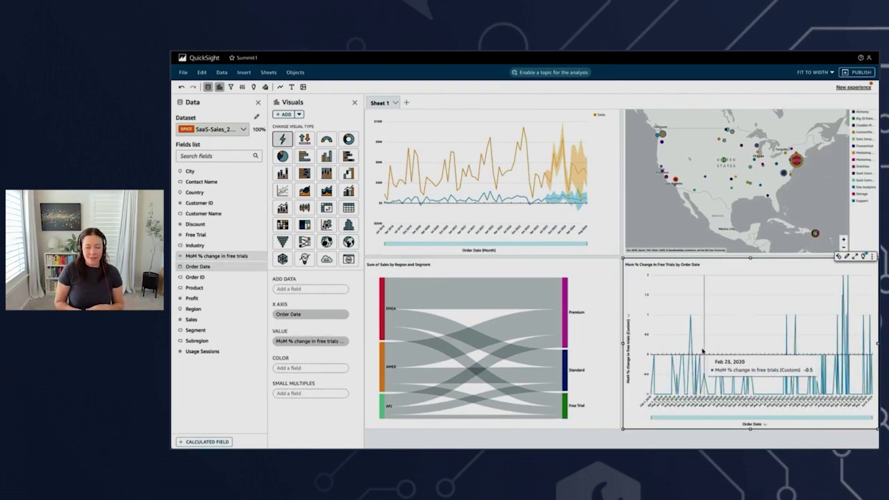
Have the AI apply monthly granularity, colour by region and vertical stacked bars, then keep it
click(841, 259)
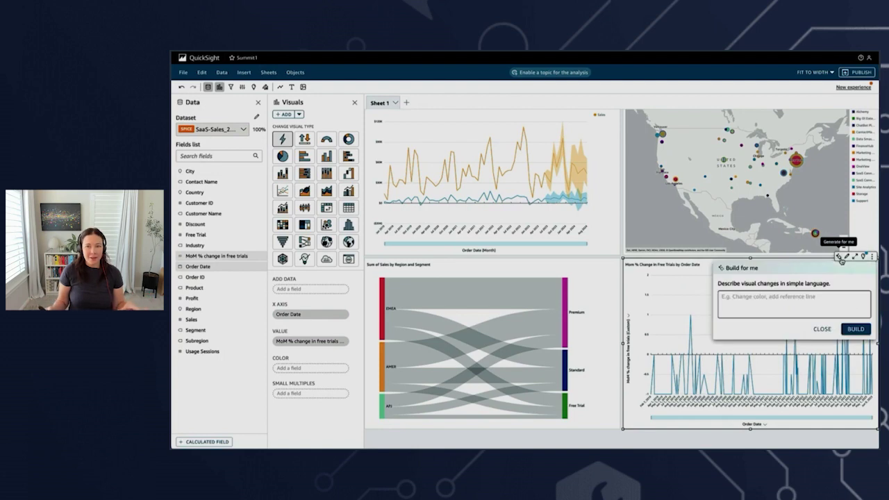
click(833, 301)
text(change date gran)
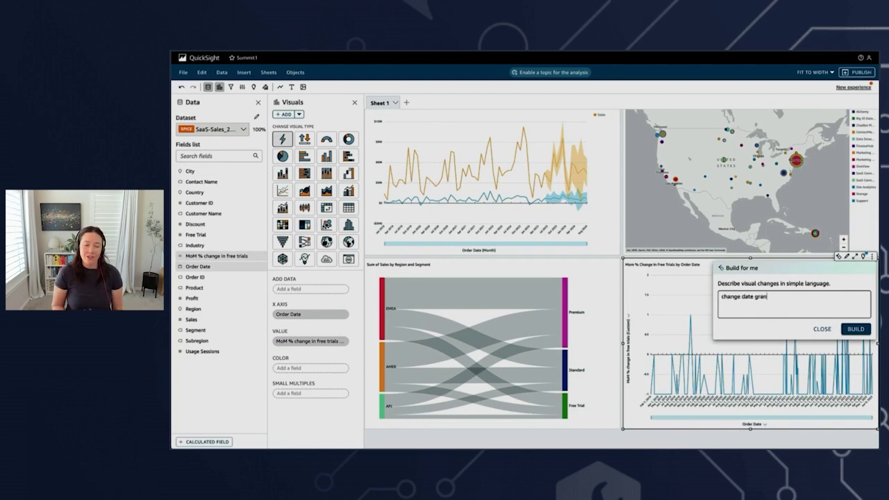
text(ularity to month, add)
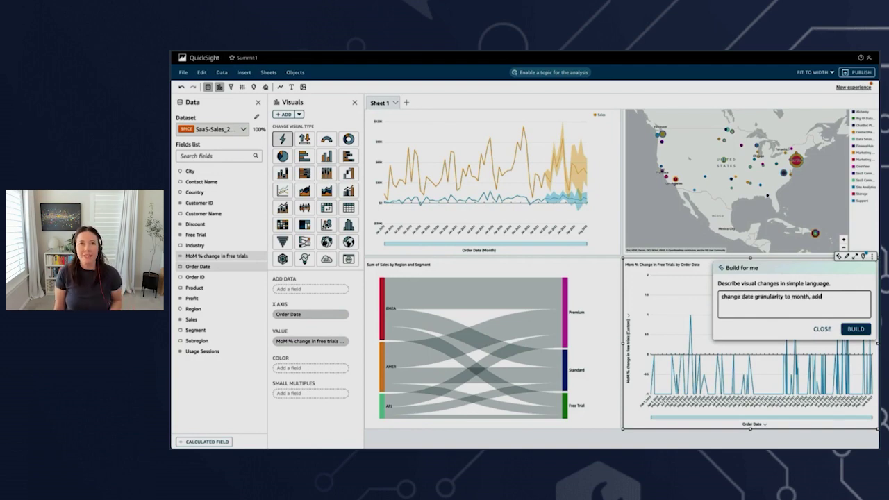
text( color by region, chang)
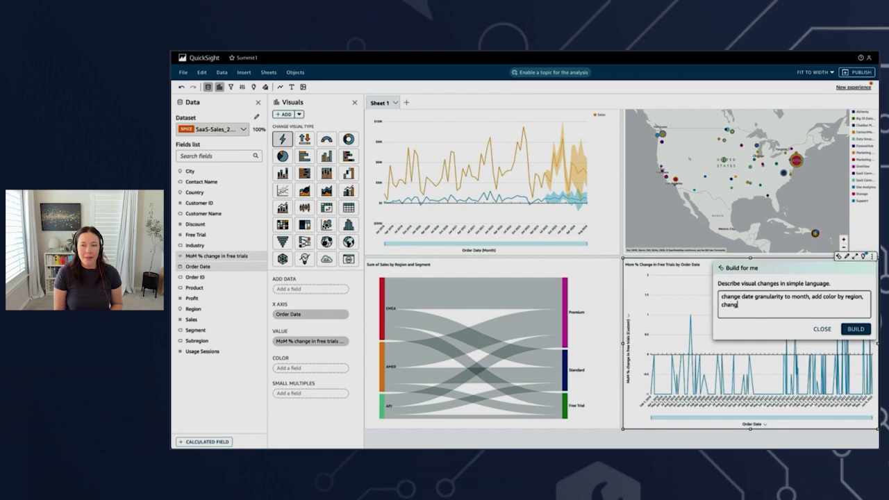
text(e chart type to vertical stacked ba)
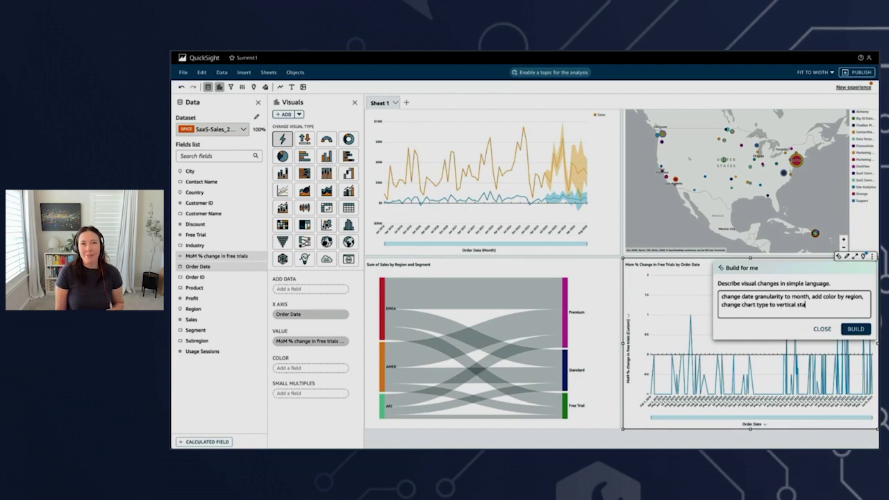
click(850, 329)
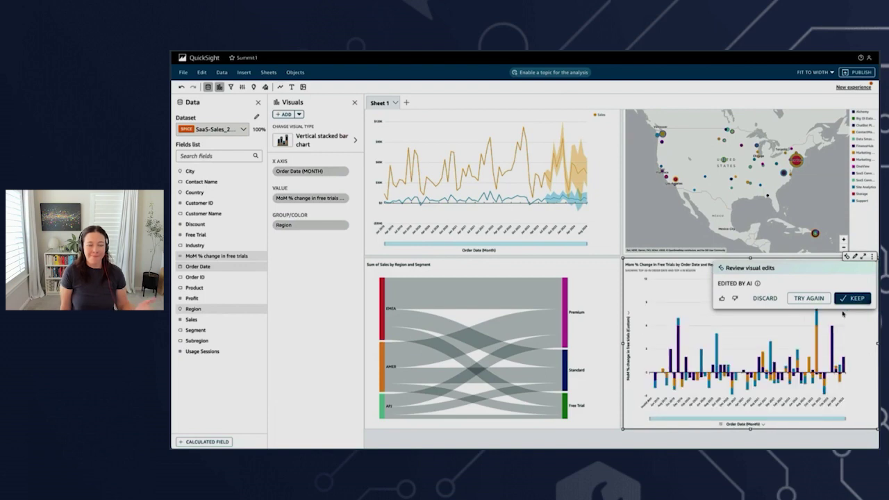
click(853, 298)
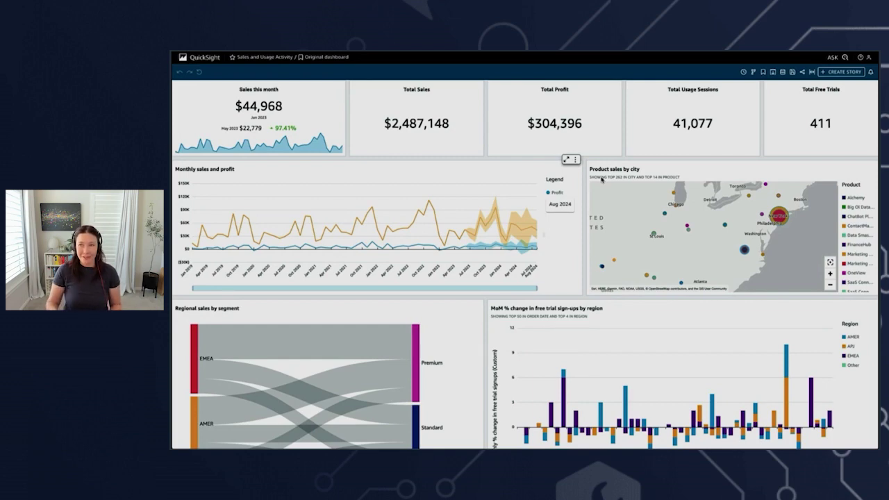
Build a scrollable-page story from a prompt on converting free trial customers into paying accounts
click(841, 71)
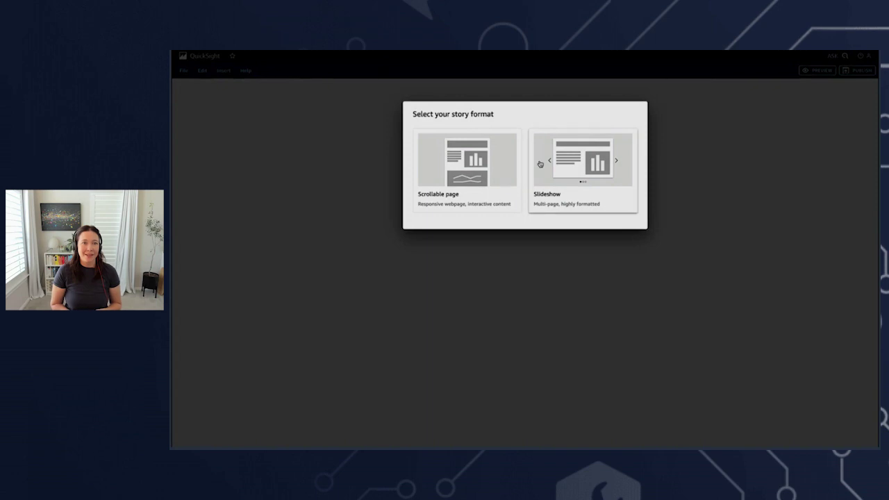
click(511, 191)
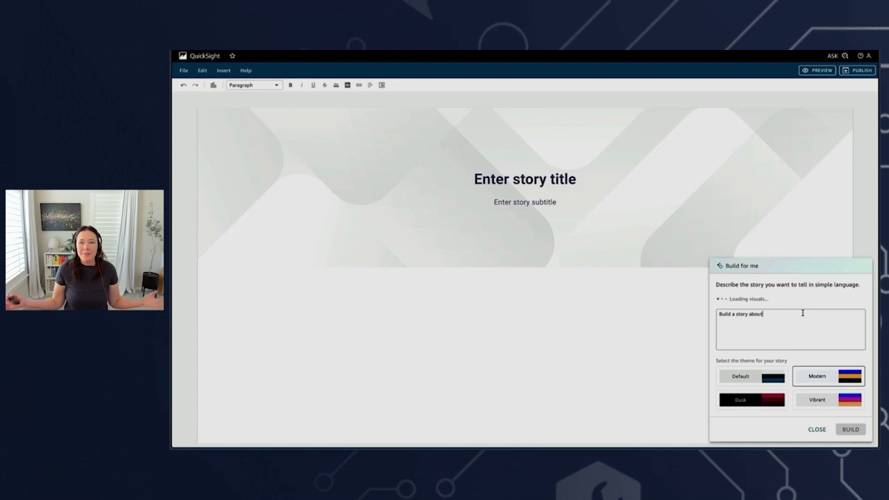
text(how we can)
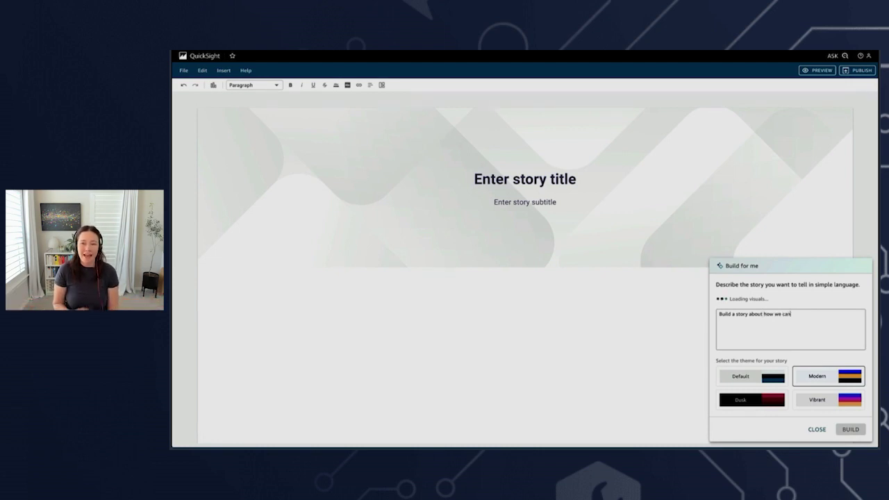
text( increase the conversion of)
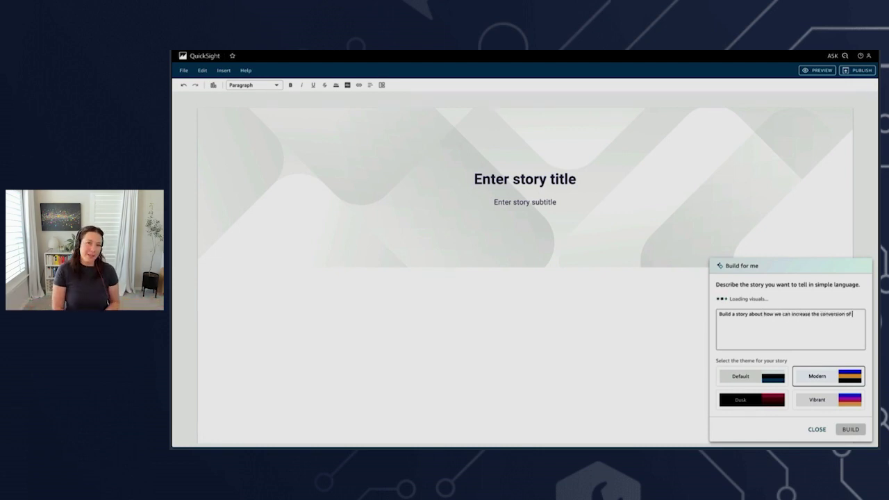
text( free trial customers i)
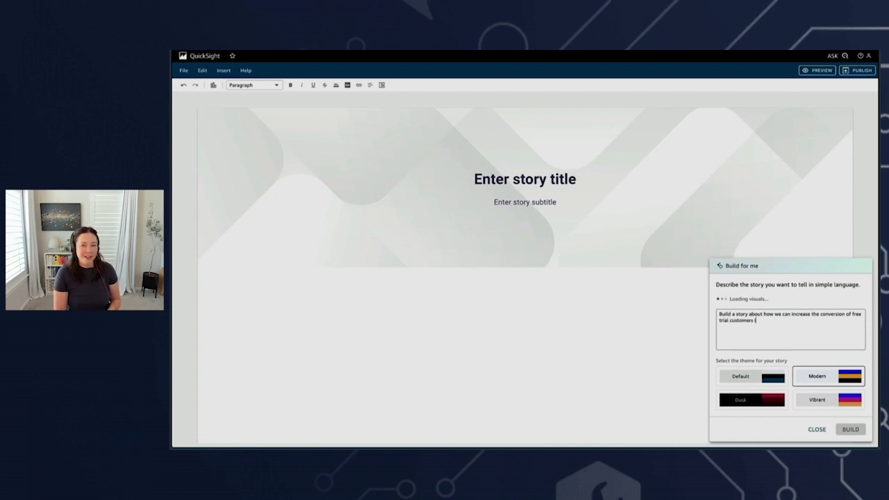
text(nto paying accounts so we)
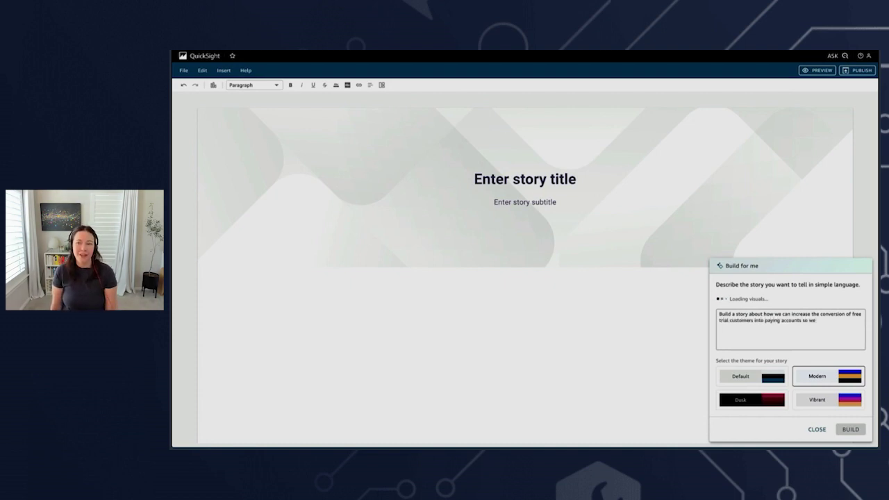
text( can boost sales.)
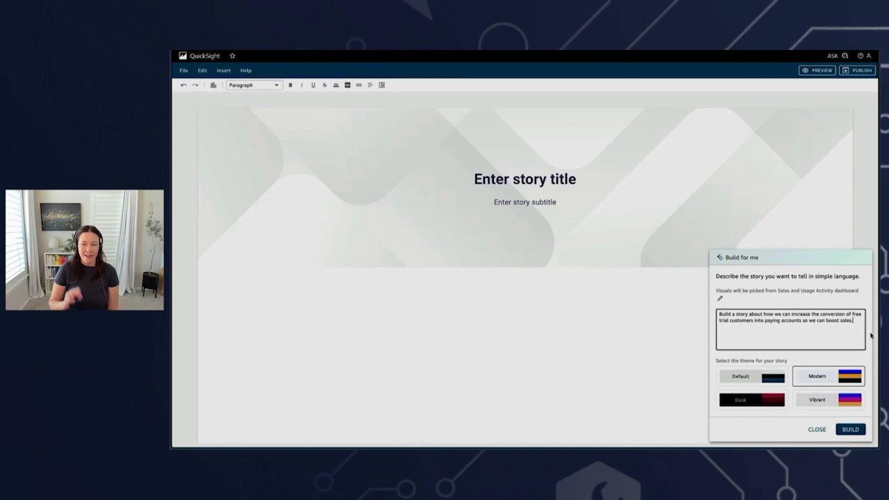
click(849, 429)
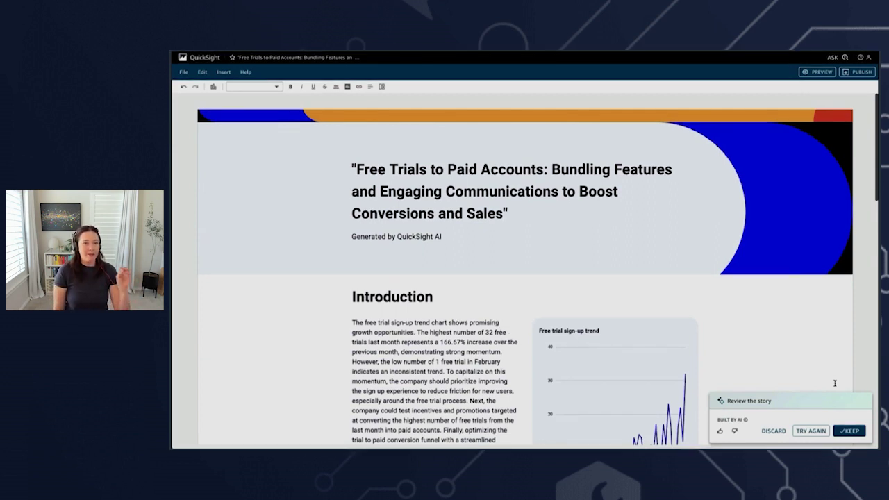
Keep the AI-generated story and scroll down to the Bundling features section
click(842, 430)
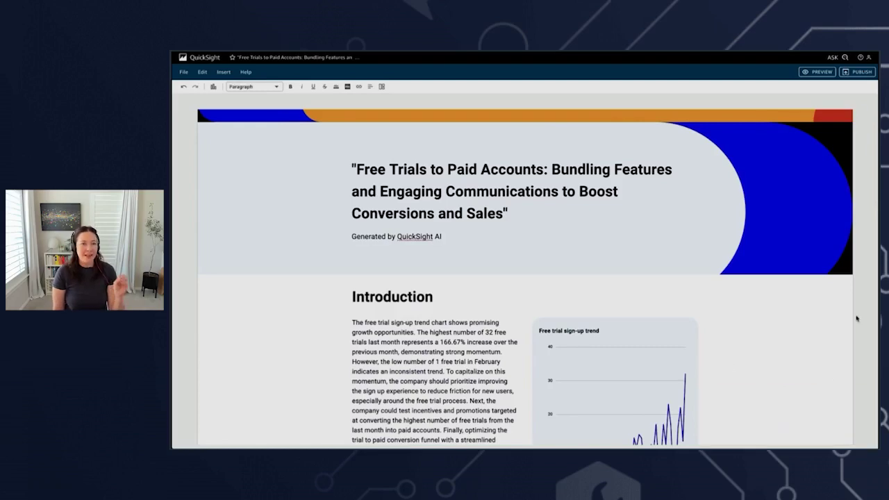
scroll(855, 315, down, 2)
drag(875, 174, 876, 287)
Insert the Free trials by product chart below the Bundling features paragraph
click(383, 338)
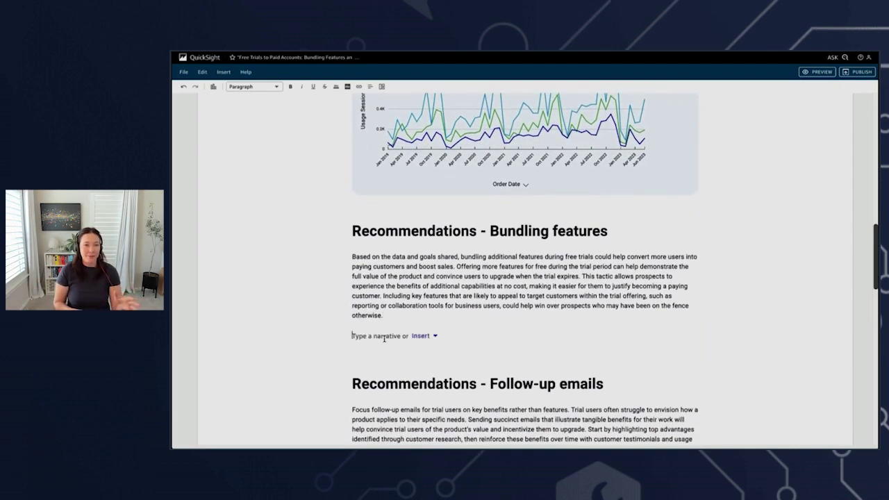
click(421, 336)
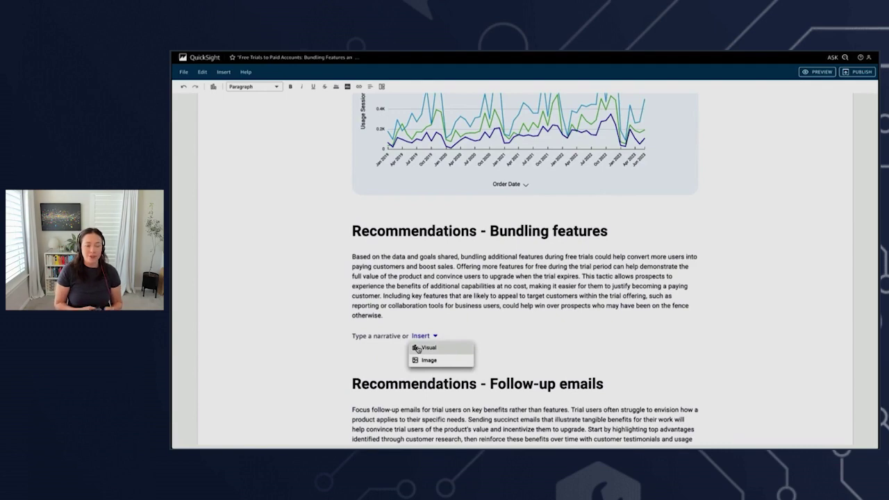
click(418, 348)
scroll(593, 263, down, 5)
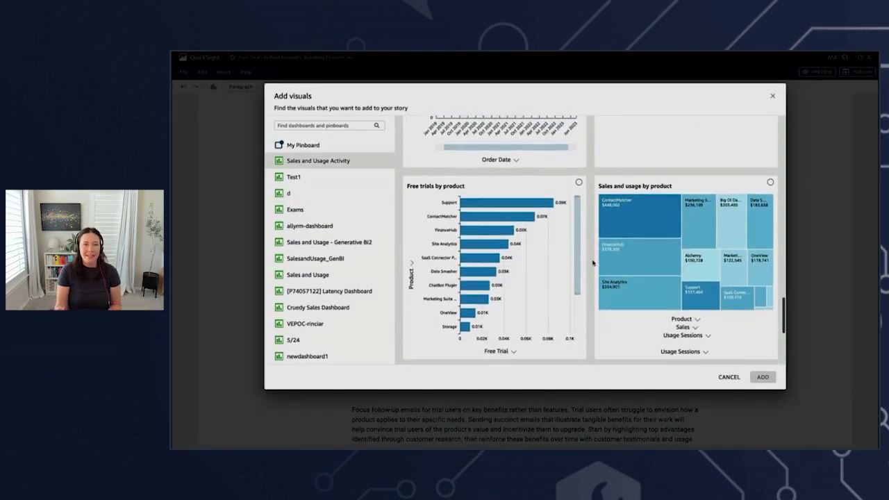
click(583, 263)
click(762, 376)
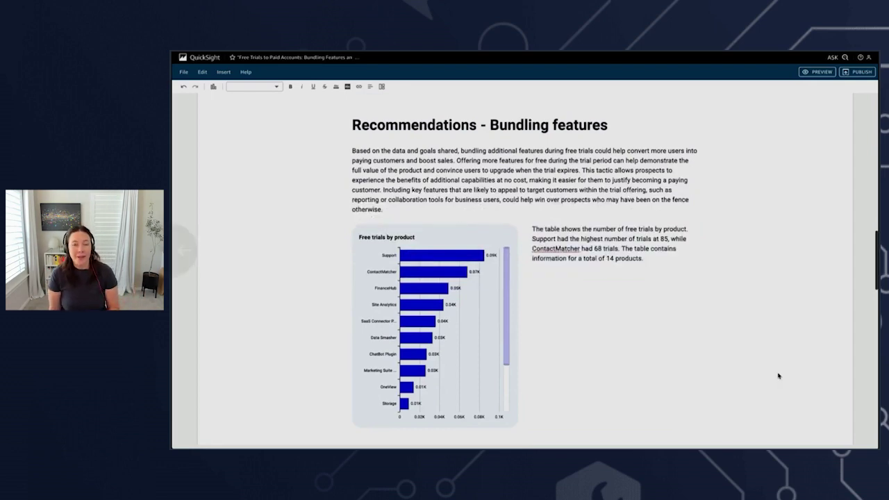
drag(876, 281, 875, 404)
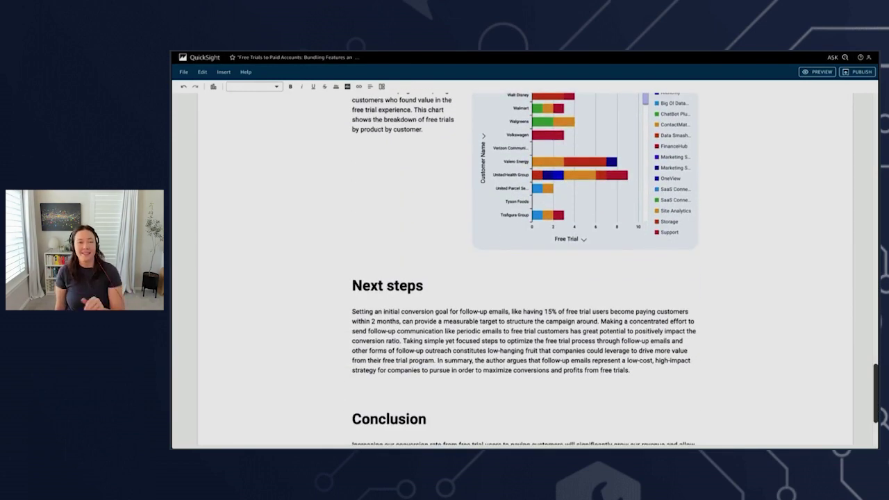
Rewrite the Next steps paragraph as AI-generated bullet points and keep the result
drag(635, 370, 351, 310)
click(359, 298)
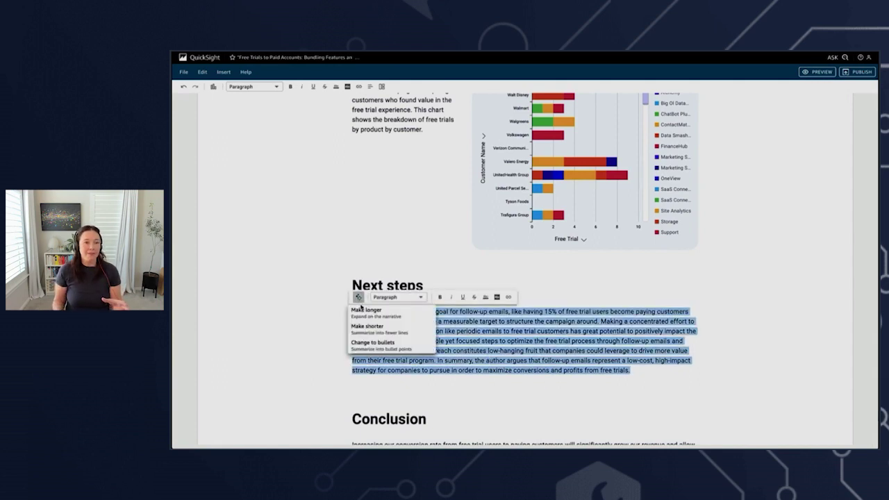
click(370, 347)
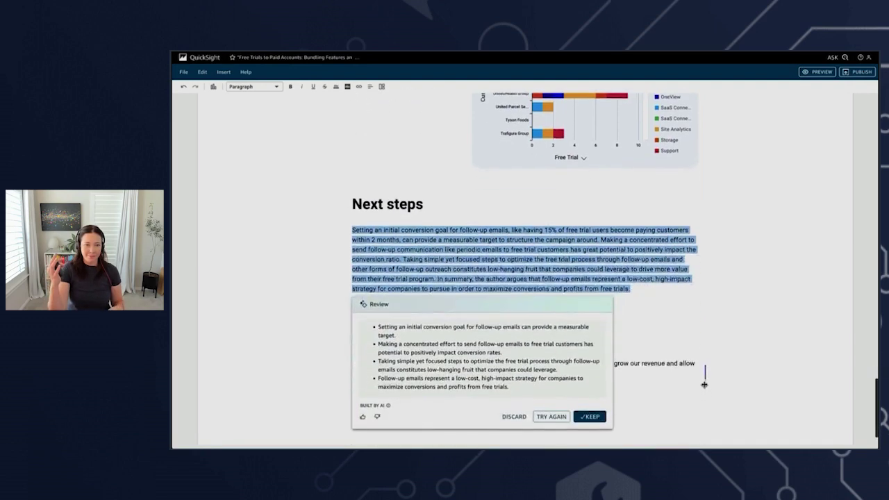
click(600, 417)
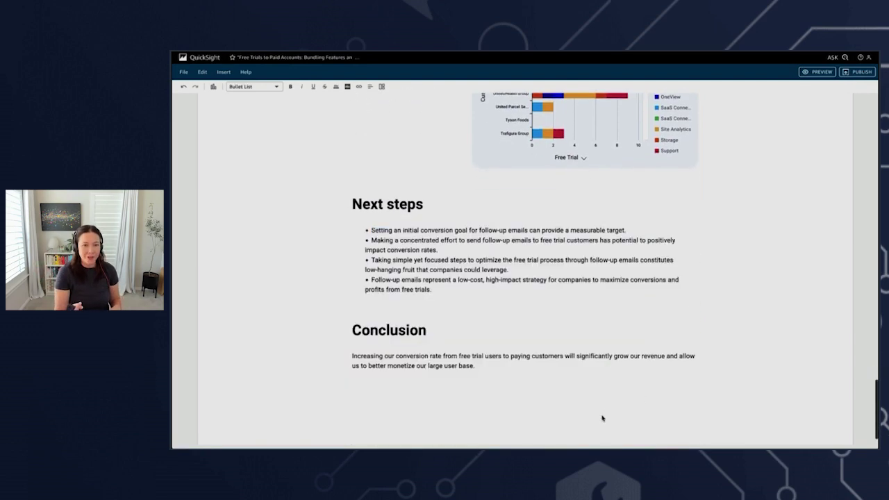
Preview the finished story and scroll back up through it
click(813, 71)
scroll(787, 166, up, 15)
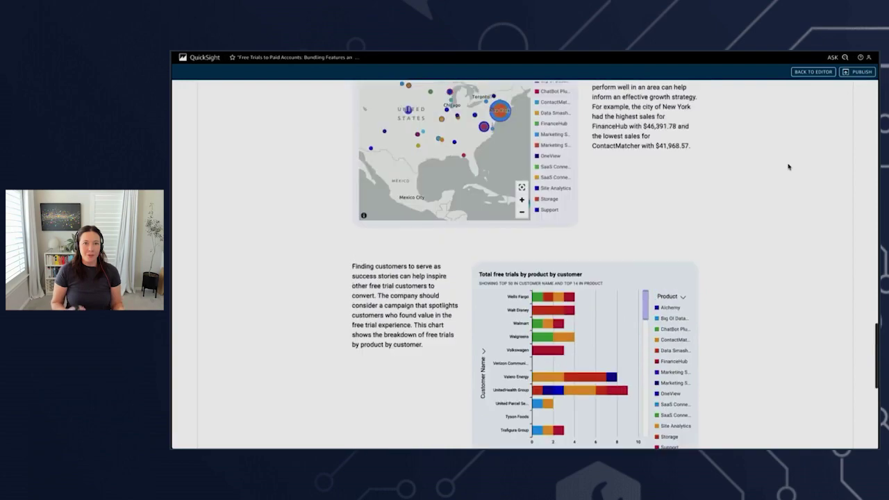
scroll(788, 166, up, 15)
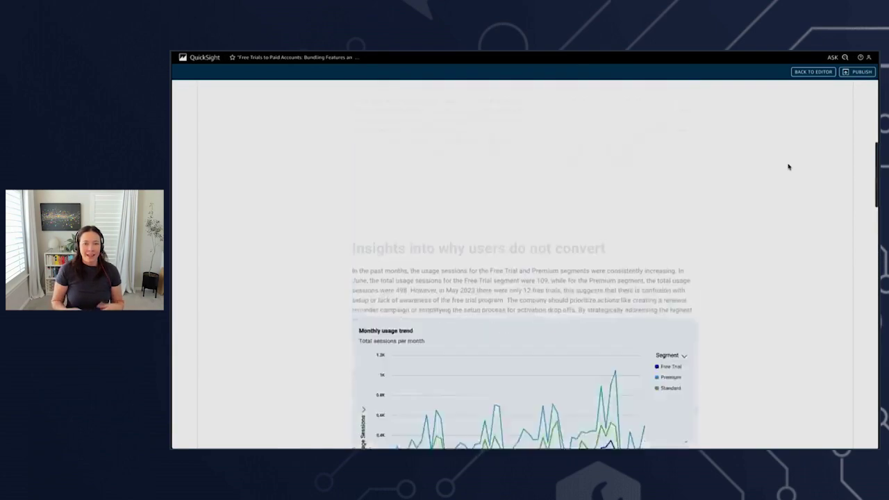